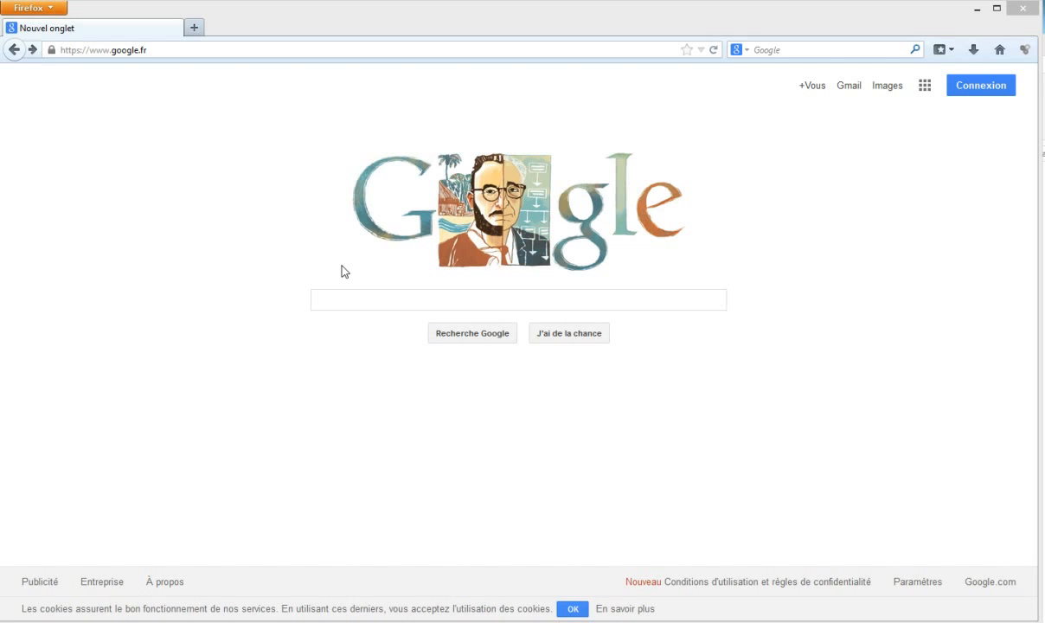
Search the web for "pdf tracker" and open the Tracker Software Products site
{"action": "left_click", "coordinate": [335, 301]}
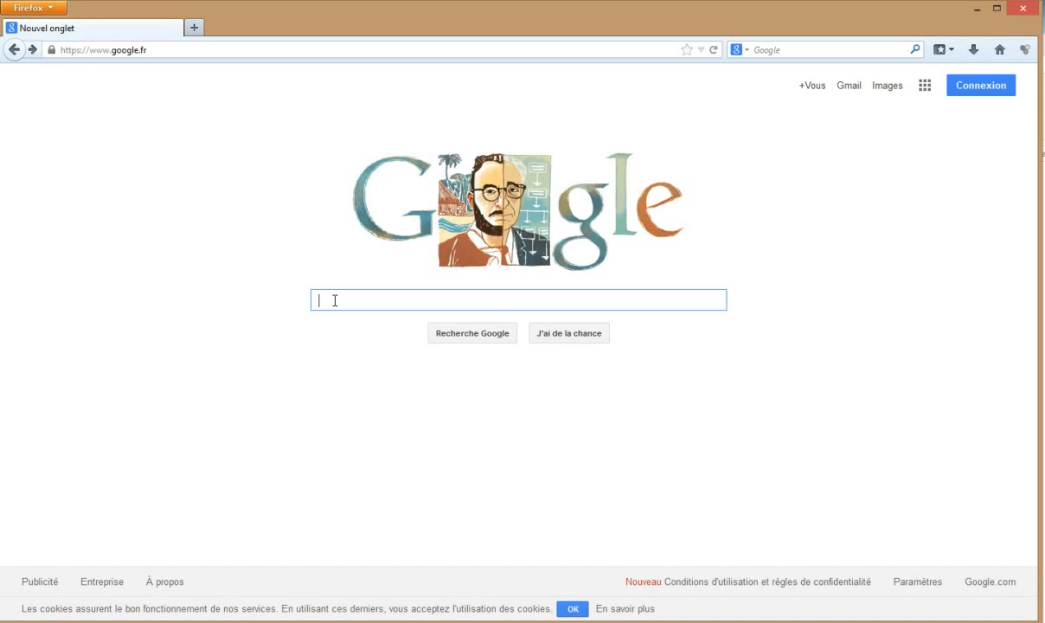
{"action": "type", "text": "pd"}
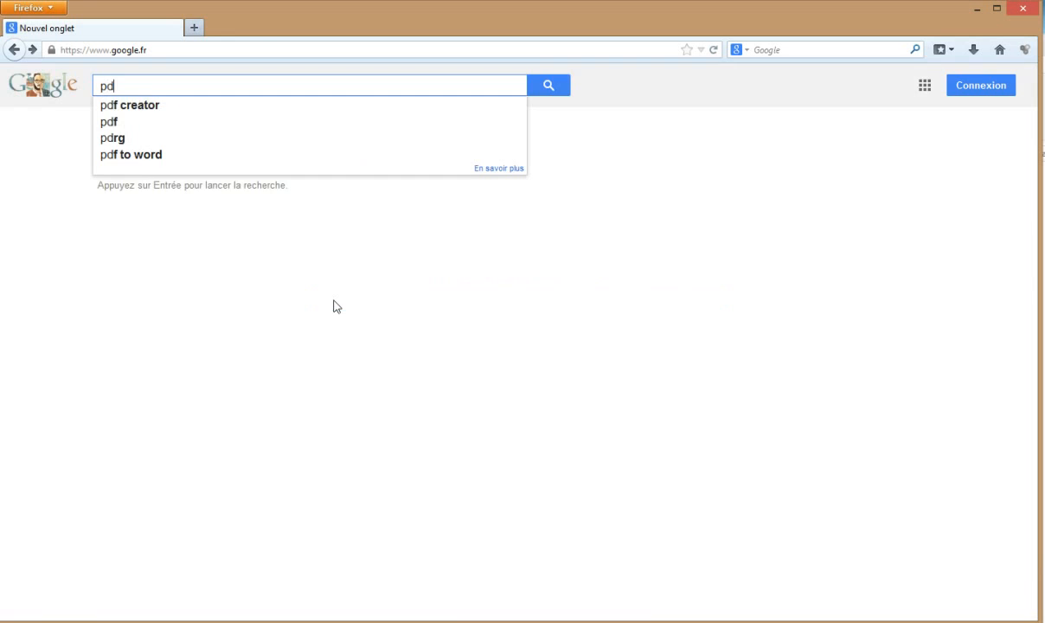
{"action": "type", "text": "f tracker"}
{"action": "key", "text": "Return"}
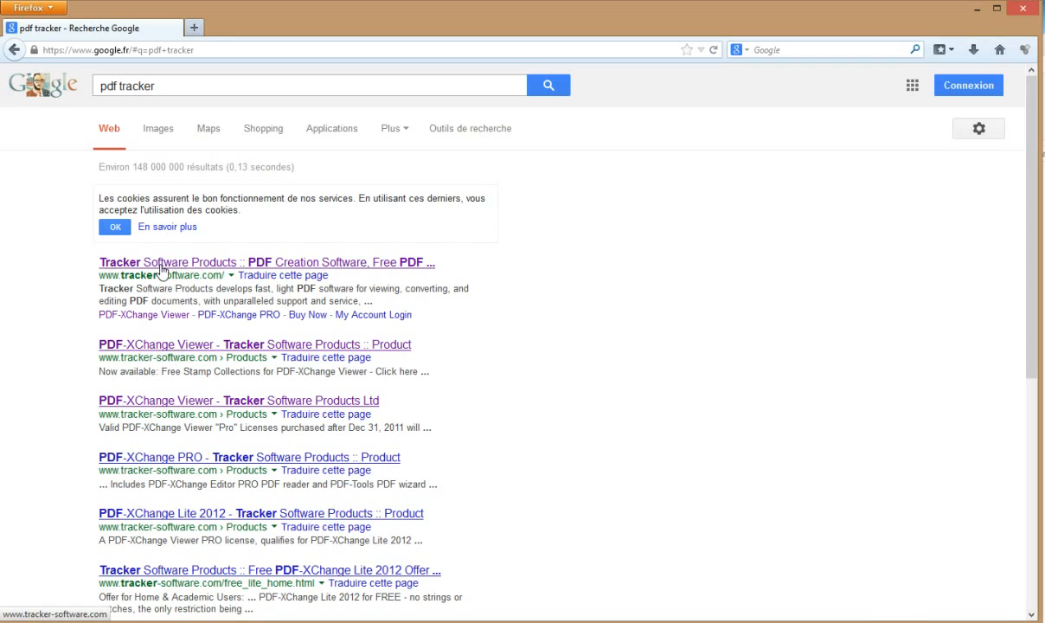
{"action": "left_click", "coordinate": [161, 264]}
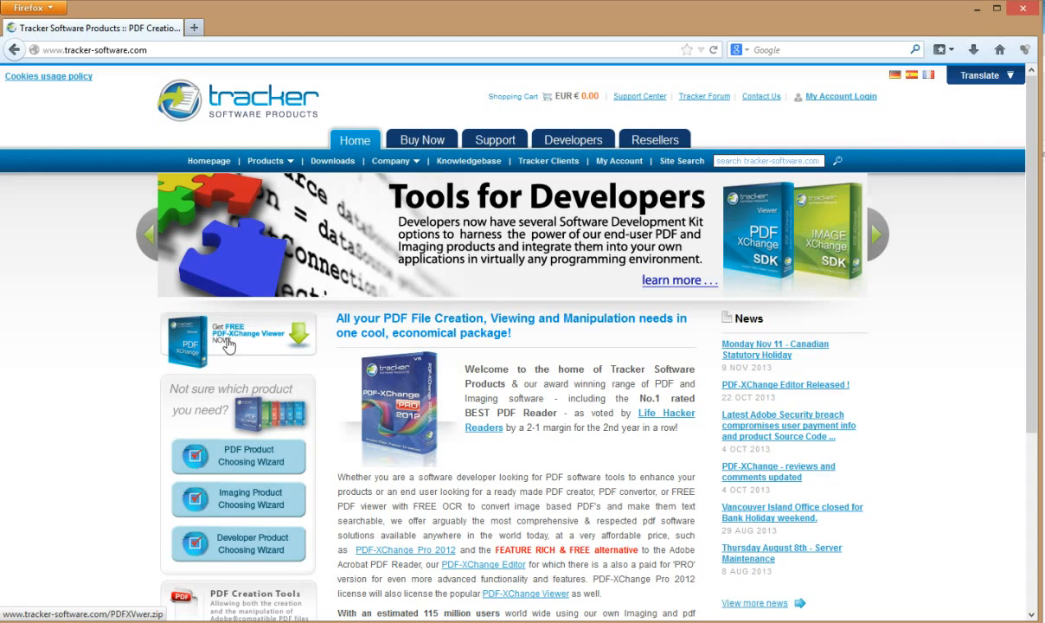
Download the free PDF-XChange Viewer and save the PDFXVwer.zip file
{"action": "left_click", "coordinate": [228, 344]}
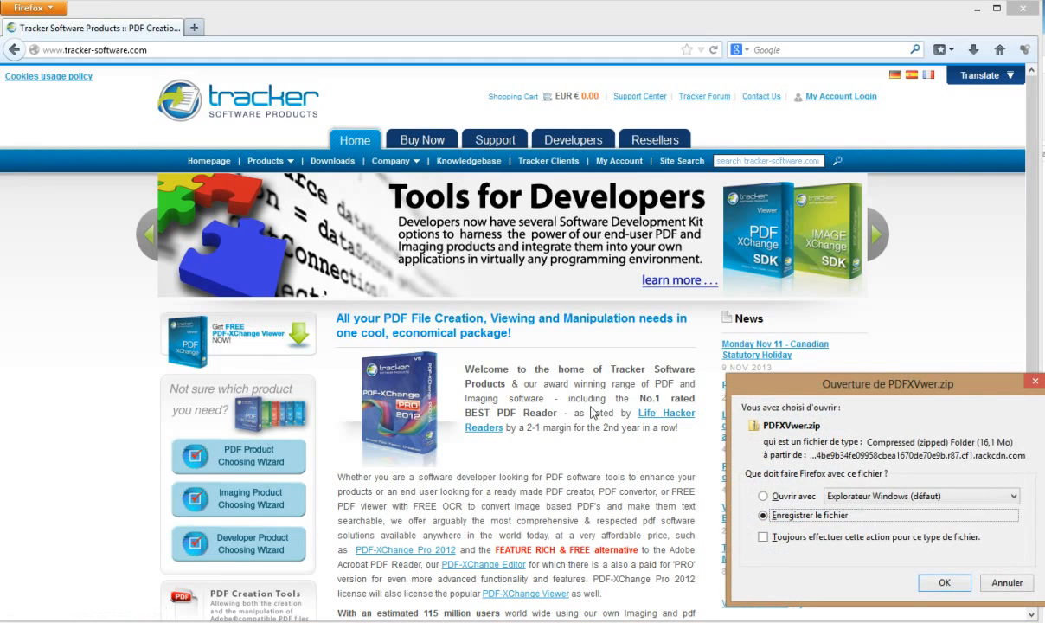
{"action": "left_click", "coordinate": [952, 588]}
{"action": "left_click", "coordinate": [947, 584]}
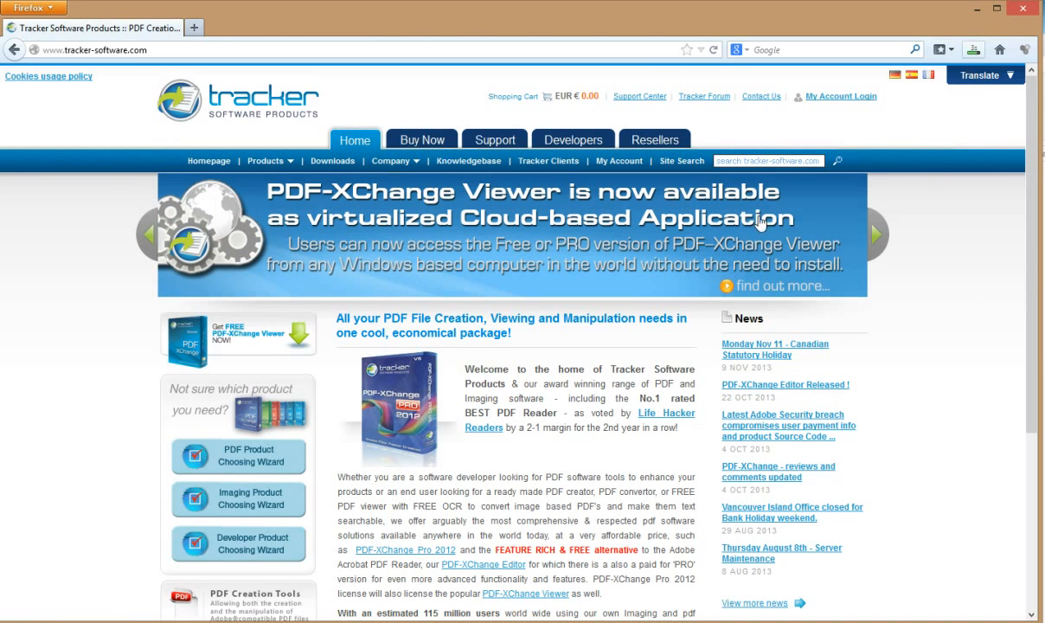
Switch to the Téléchargements folder in File Explorer and extract PDFXVwer.zip to the proposed PDFXVwer folder
{"action": "key", "text": "alt+Tab"}
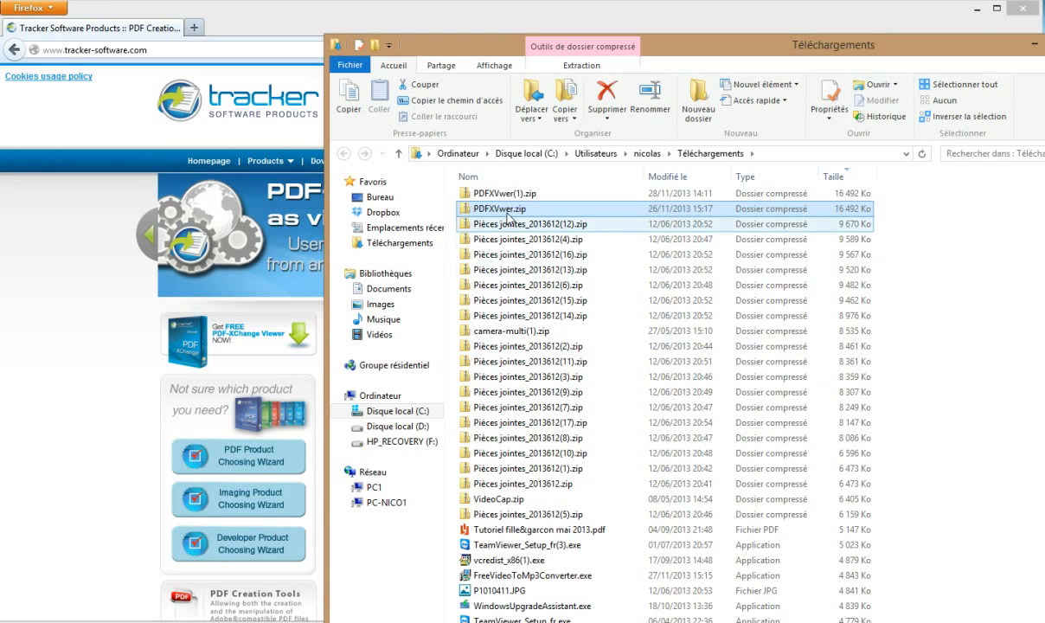
{"action": "right_click", "coordinate": [508, 212]}
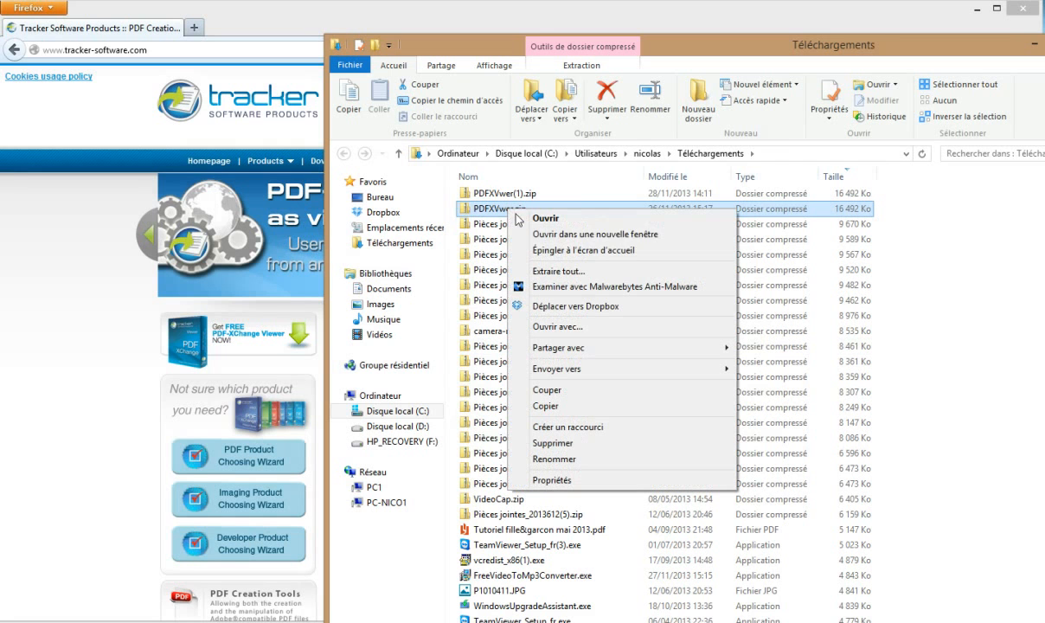
{"action": "left_click", "coordinate": [545, 271]}
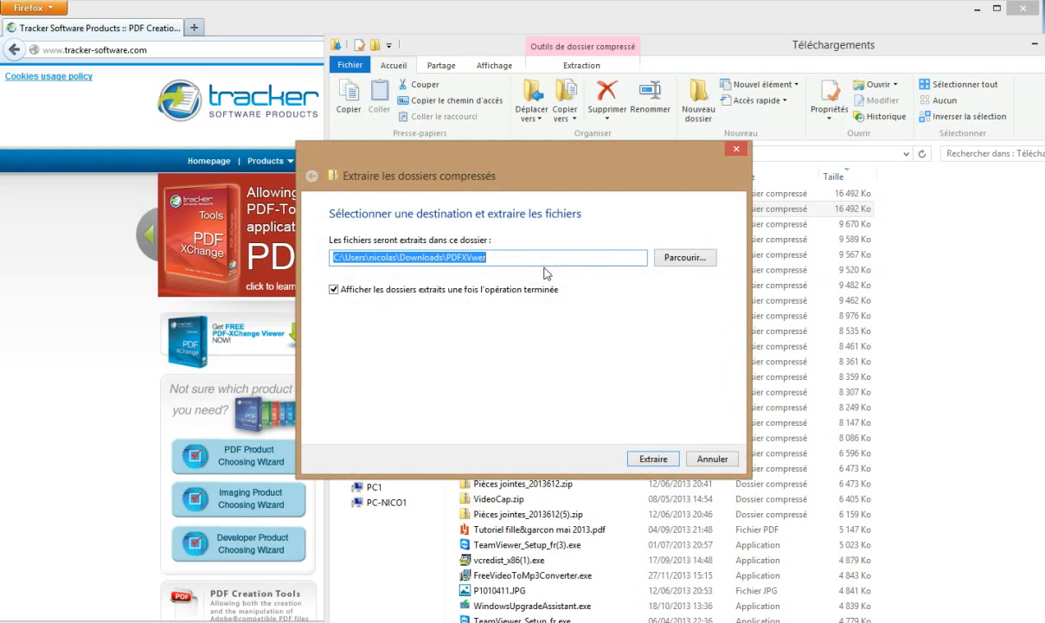
{"action": "left_click", "coordinate": [651, 459]}
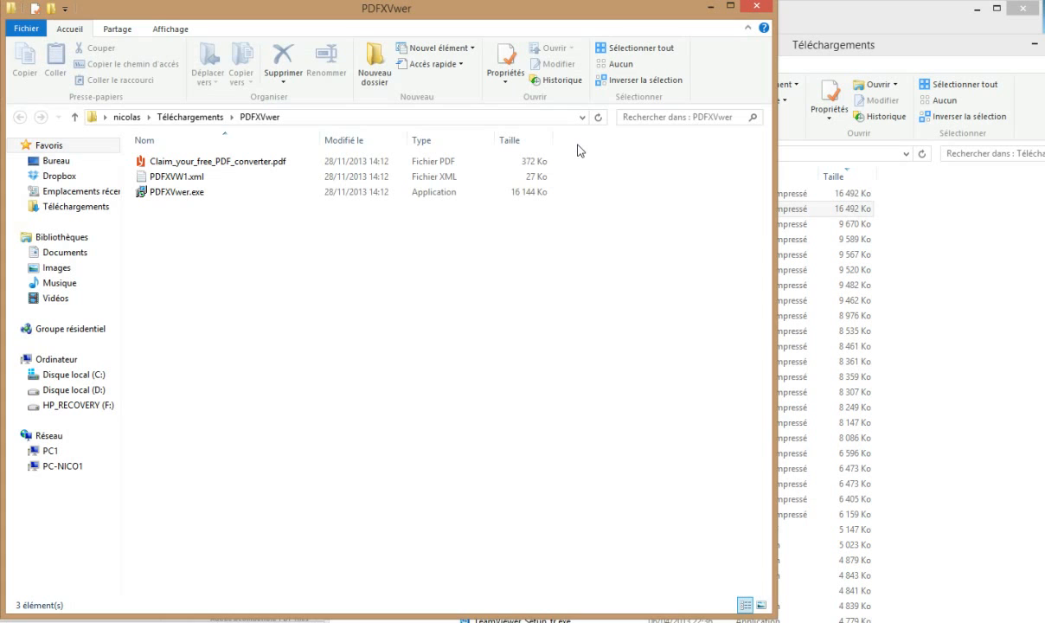
Run the extracted PDFXVwer.exe, allow its execution and accept Français as the setup language
{"action": "double_click", "coordinate": [194, 198]}
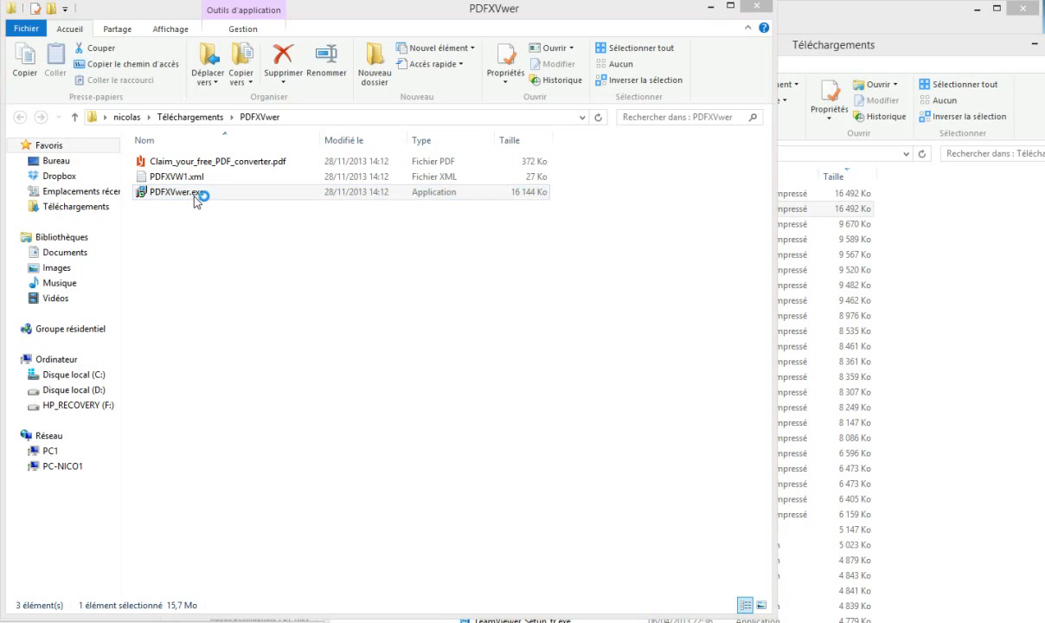
{"action": "left_click", "coordinate": [570, 334]}
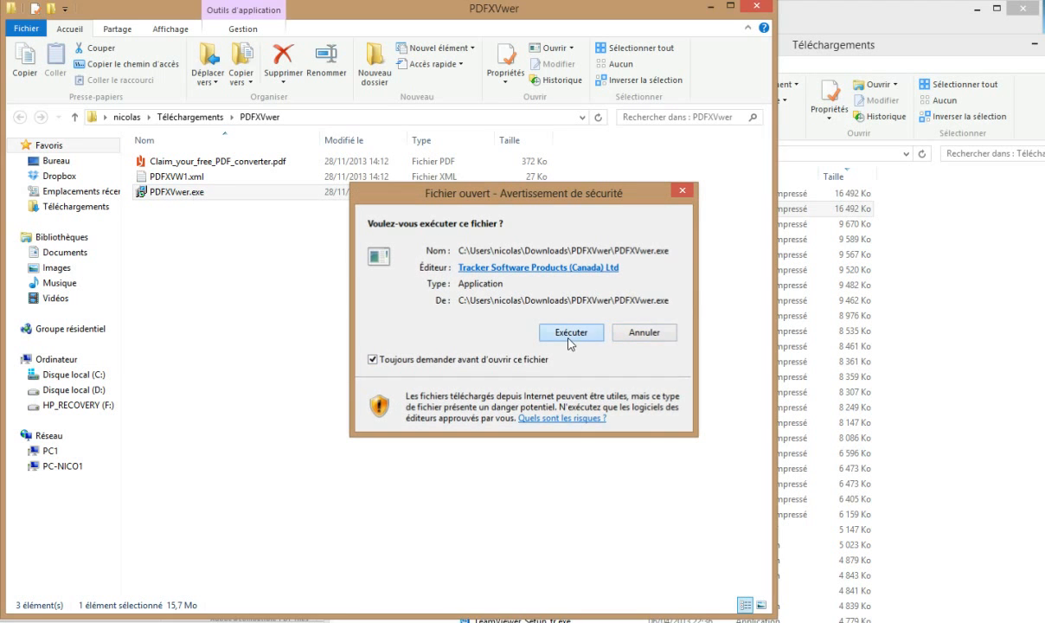
{"action": "left_click", "coordinate": [586, 343]}
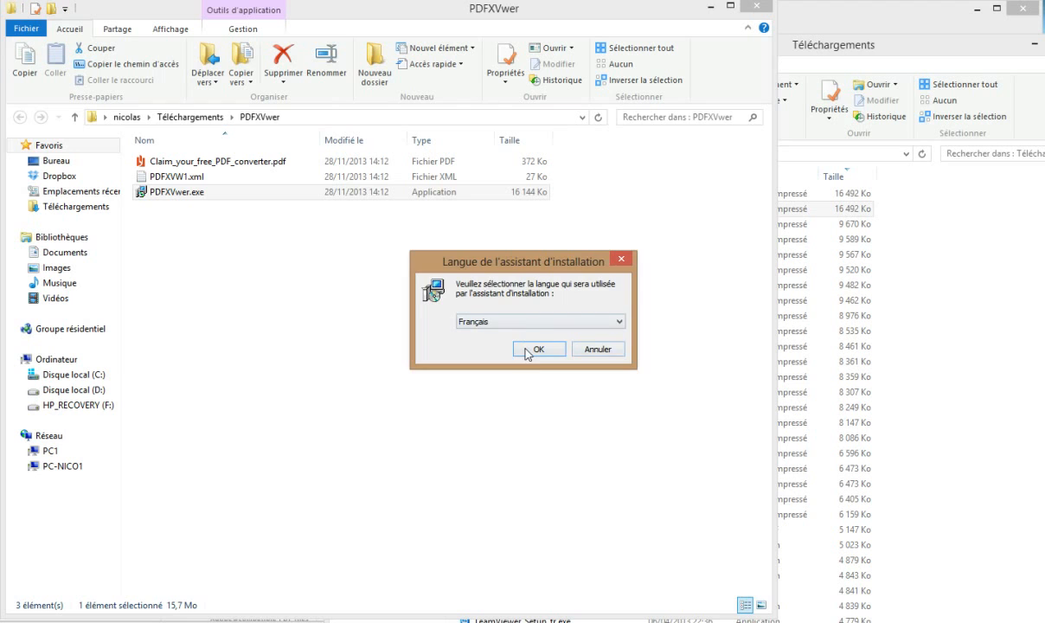
{"action": "left_click", "coordinate": [532, 350]}
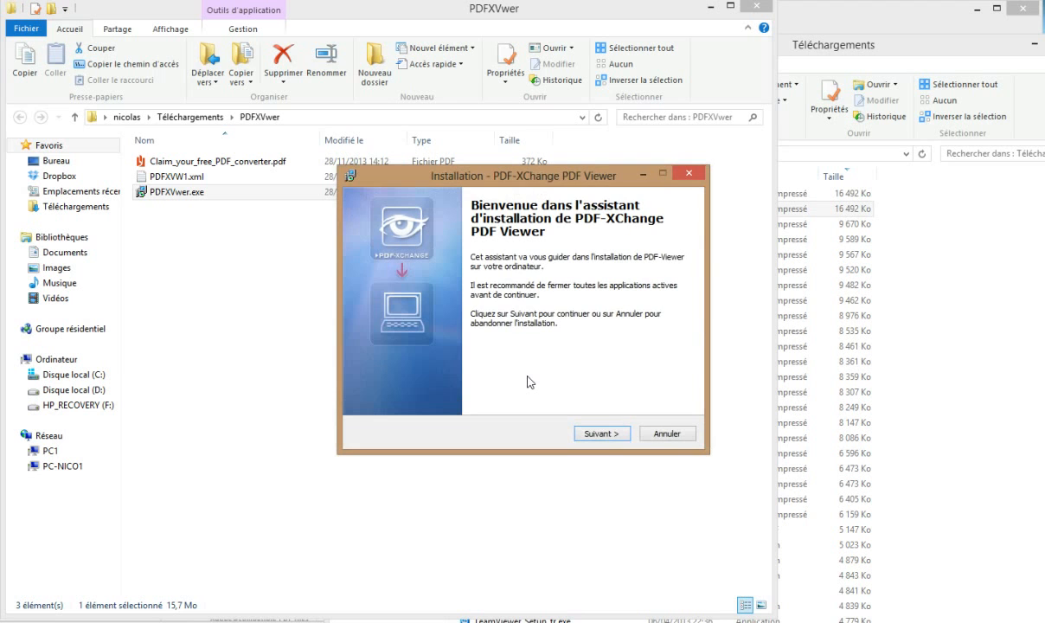
Accept the license agreement and the default destination in the PDF-XChange PDF Viewer setup
{"action": "left_click", "coordinate": [607, 434]}
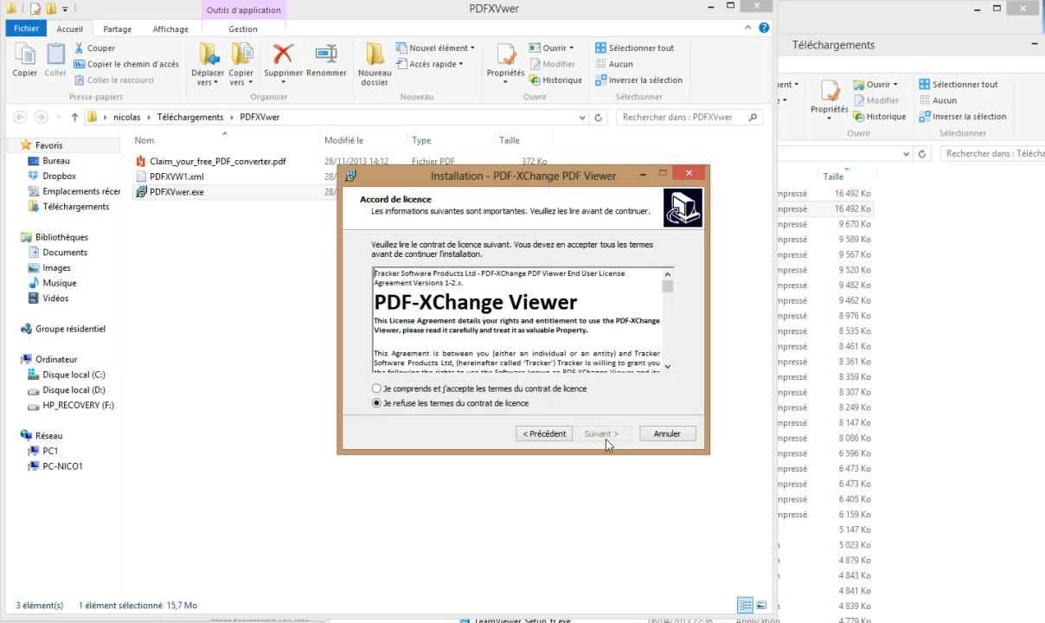
{"action": "left_click", "coordinate": [511, 389]}
{"action": "left_click", "coordinate": [595, 435]}
{"action": "left_click", "coordinate": [594, 434]}
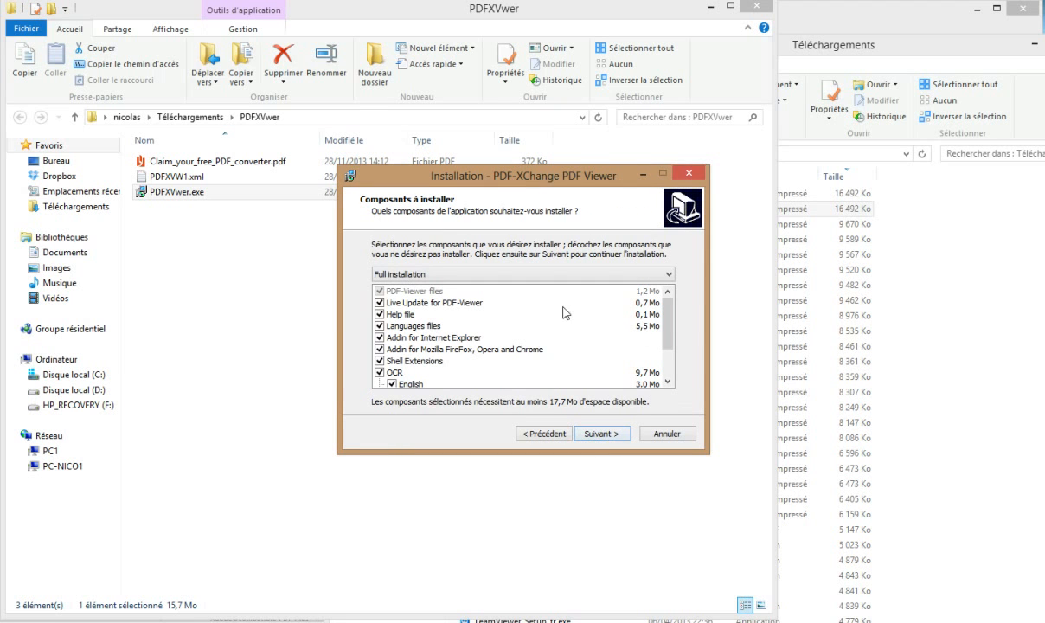
Keep the Full installation components and the PDF-XChange PDF Viewer Start menu folder in the setup
{"action": "left_click_drag", "start_coordinate": [669, 324], "coordinate": [669, 365]}
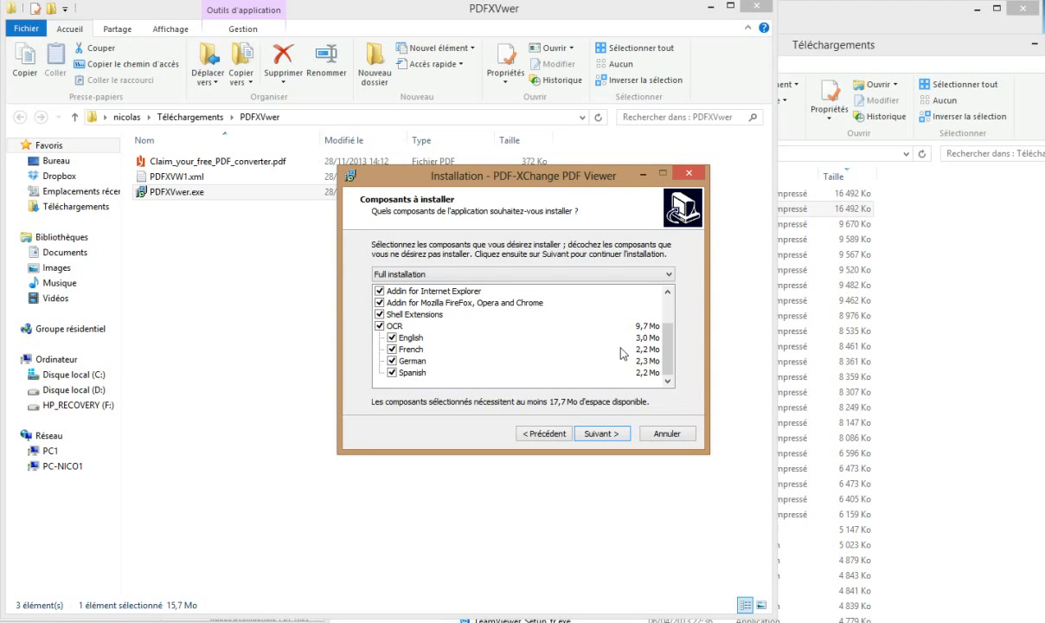
{"action": "left_click", "coordinate": [605, 435]}
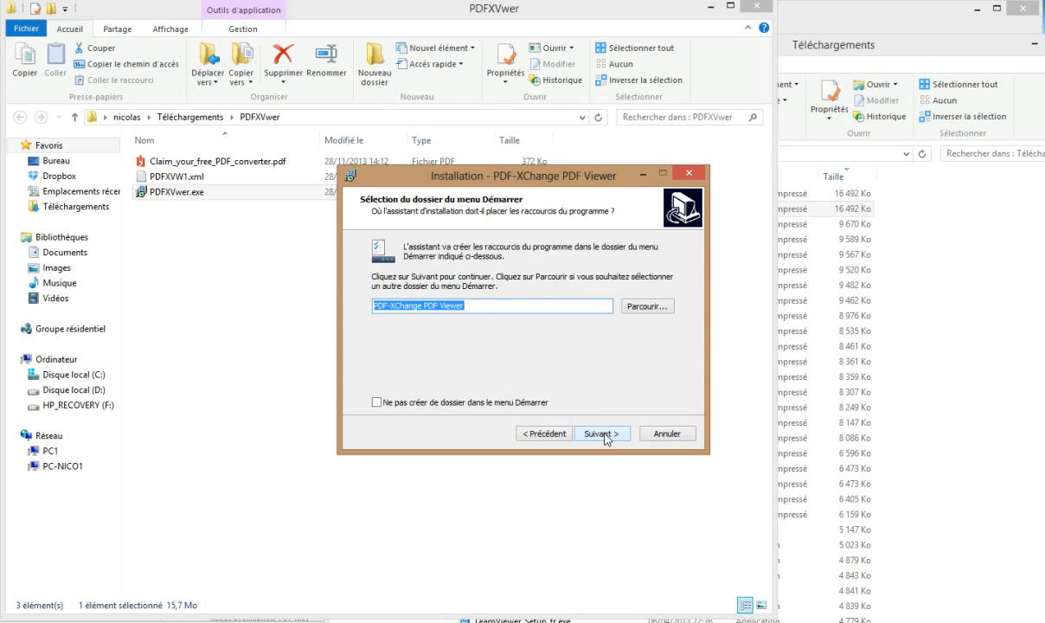
{"action": "left_click", "coordinate": [605, 435]}
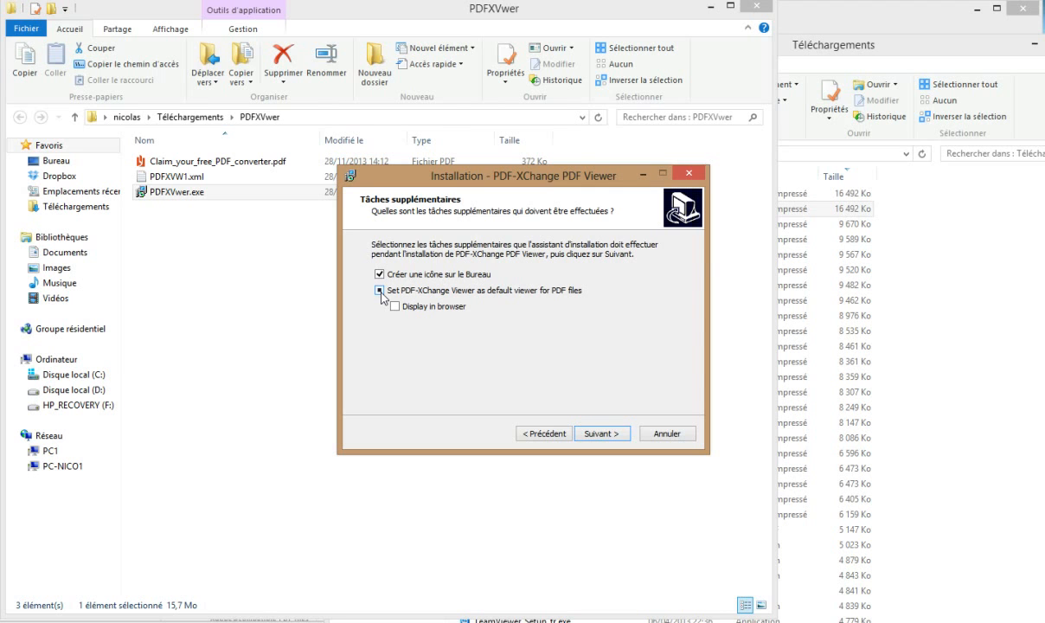
Adjust the additional setup tasks for the default PDF viewer and display in browser, keeping the desktop icon
{"action": "left_click", "coordinate": [380, 291]}
{"action": "left_click", "coordinate": [396, 308]}
{"action": "left_click", "coordinate": [590, 435]}
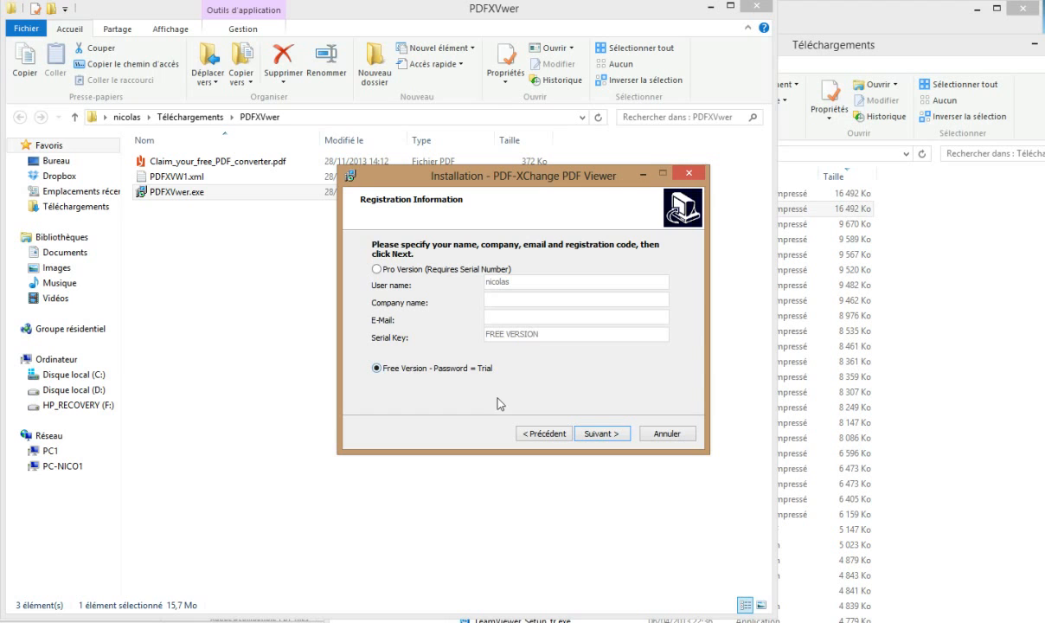
Install the free version of PDF-XChange Viewer and launch it on finishing the setup
{"action": "left_click", "coordinate": [590, 437]}
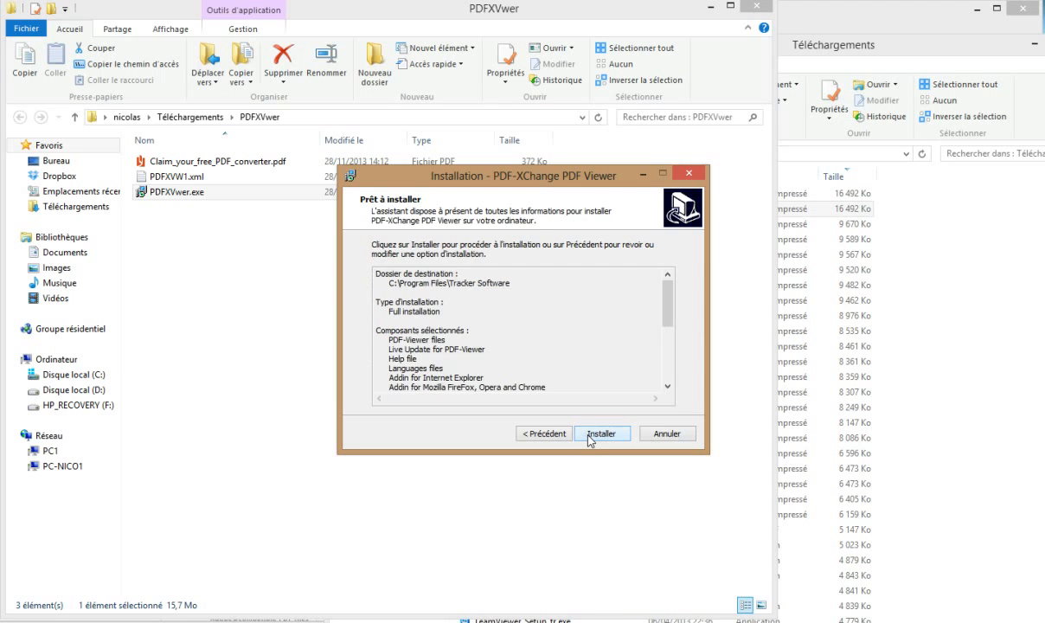
{"action": "left_click", "coordinate": [600, 434]}
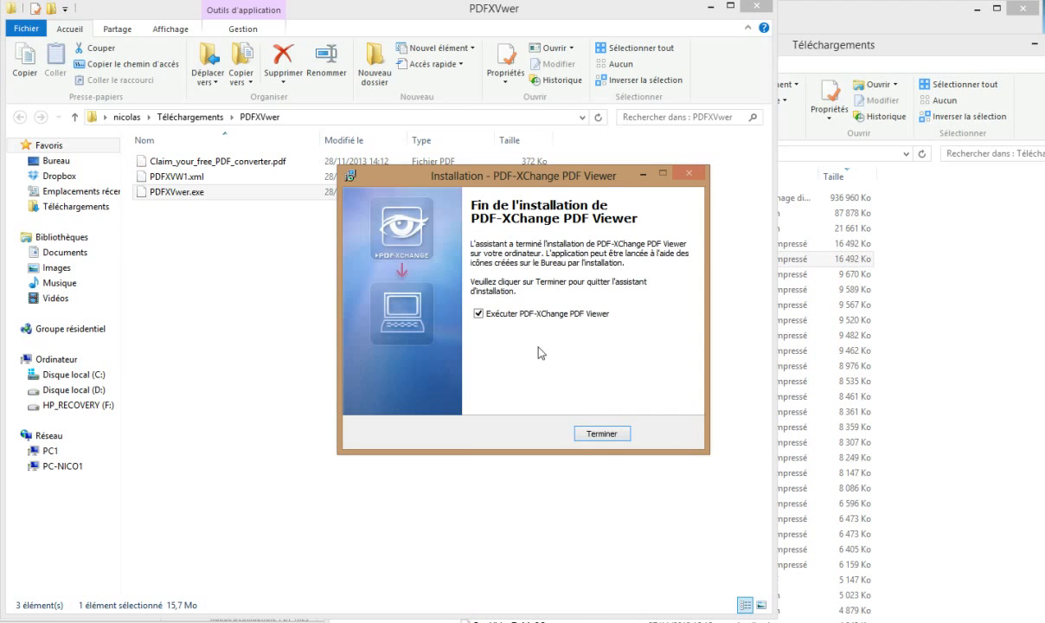
{"action": "left_click", "coordinate": [603, 433]}
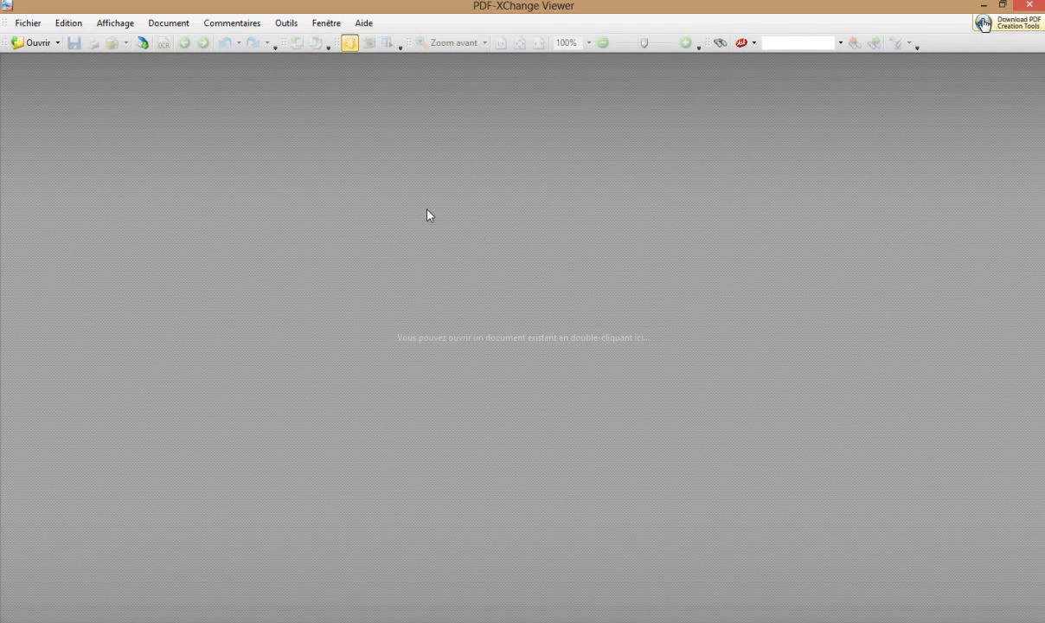
Open carte invitation.pdf from the recent files and bring its Inscription form into view
{"action": "left_click", "coordinate": [58, 44]}
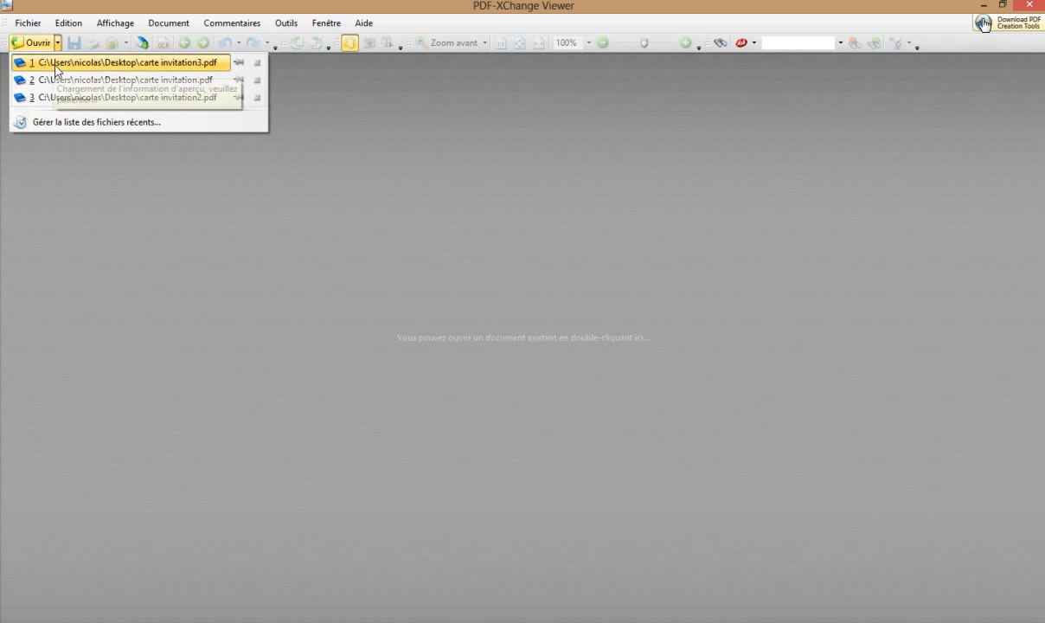
{"action": "left_click", "coordinate": [55, 80]}
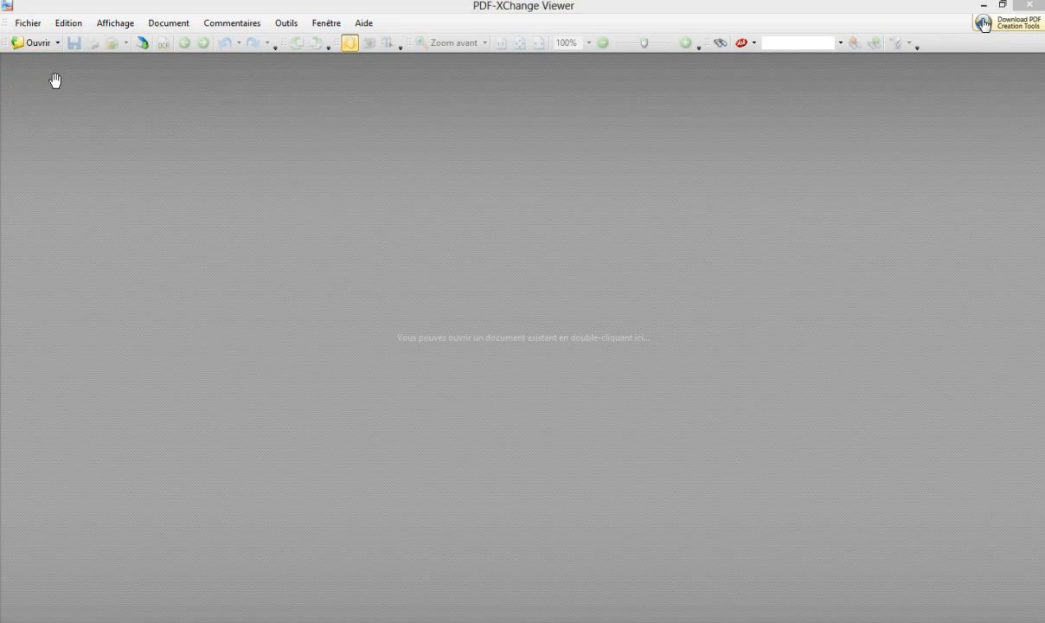
{"action": "scroll", "coordinate": [373, 415], "scroll_direction": "down", "scroll_amount": 2}
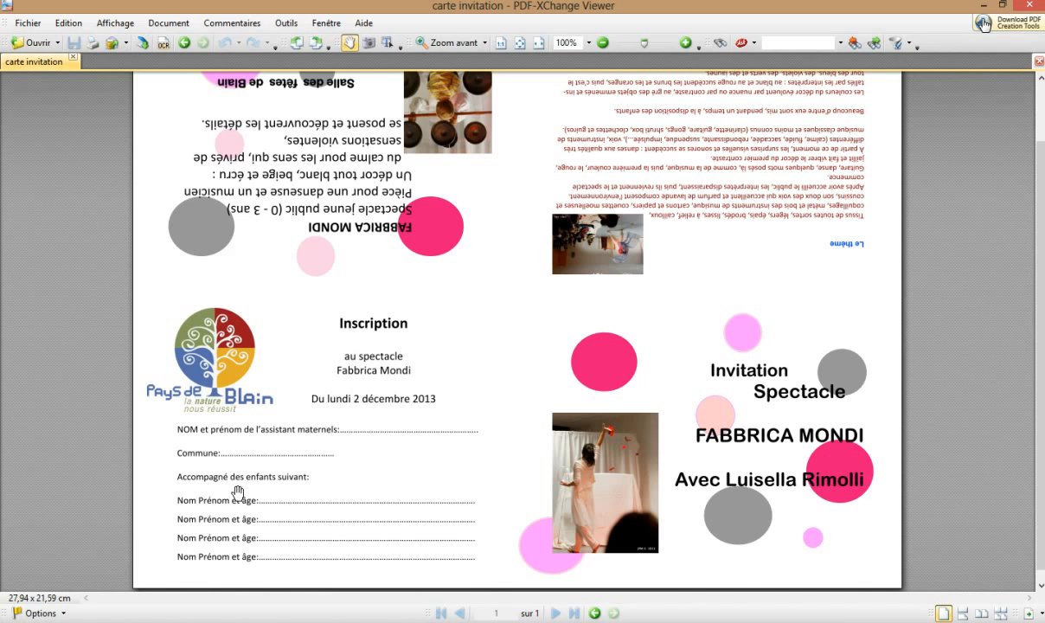
Use the Typewriter tool (Outil Machine à écrire) to enter the first child's full name and age "1 an" on the first "Nom Prénom et âge" line
{"action": "left_click", "coordinate": [290, 27]}
{"action": "mouse_move", "coordinate": [305, 77]}
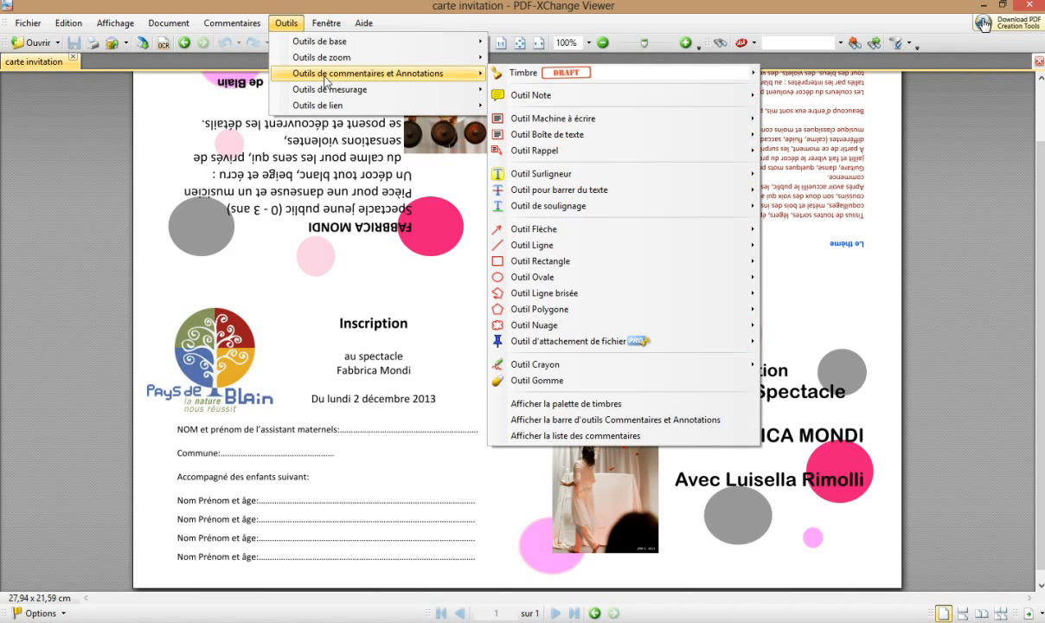
{"action": "mouse_move", "coordinate": [536, 211]}
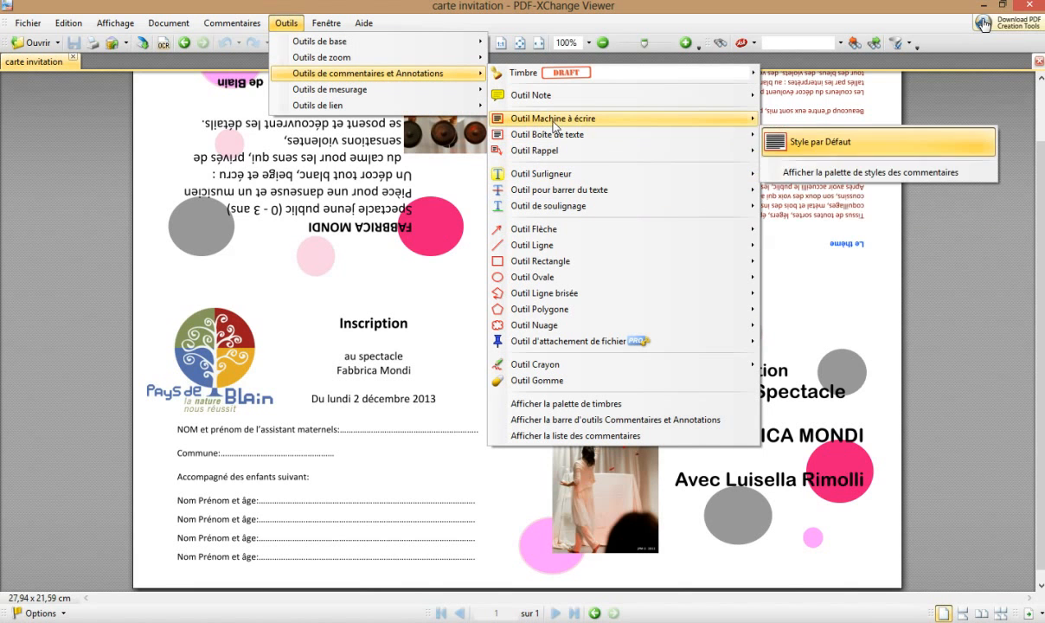
{"action": "left_click", "coordinate": [554, 122]}
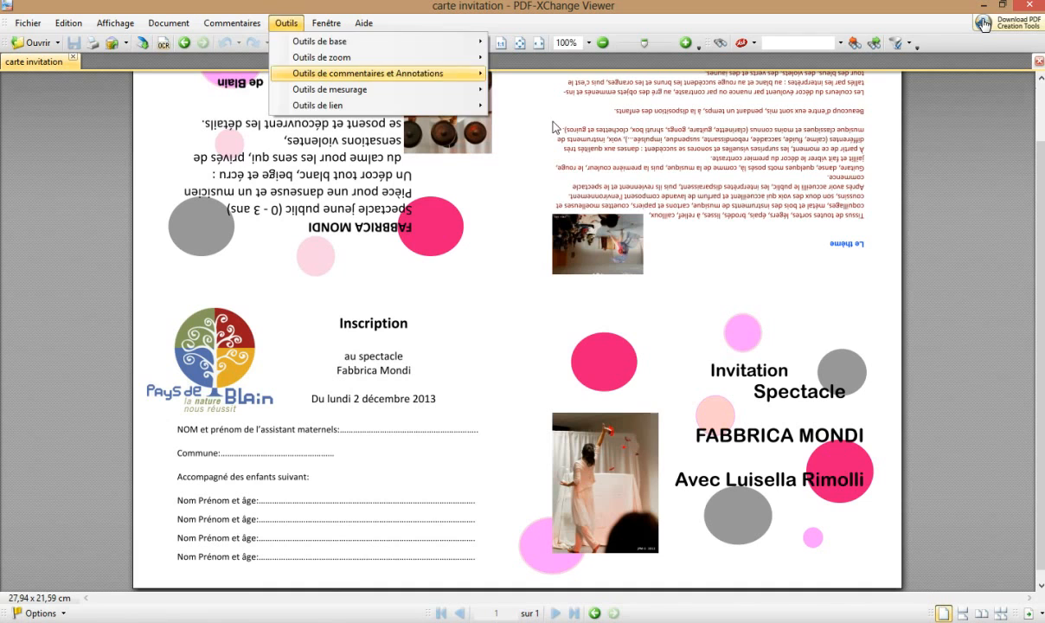
{"action": "left_click", "coordinate": [279, 496]}
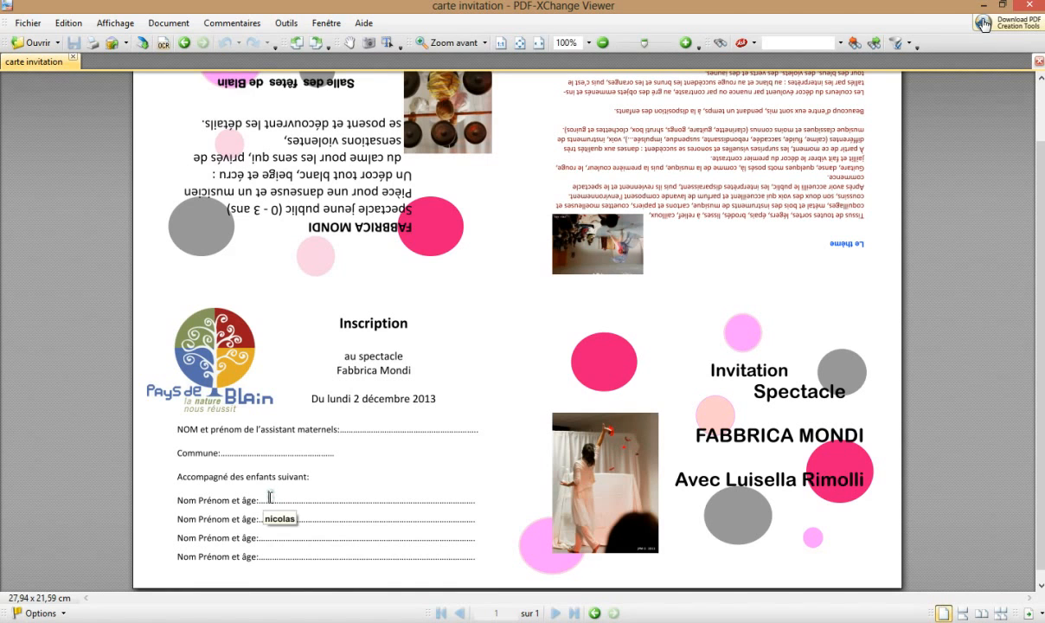
{"action": "left_click", "coordinate": [270, 498]}
{"action": "type", "text": "toto"}
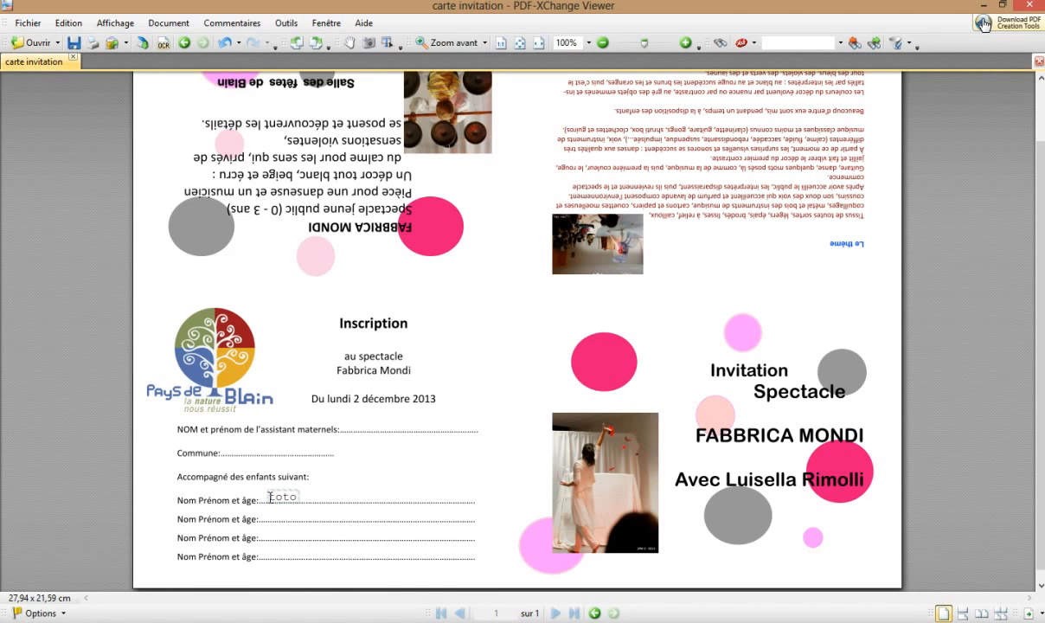
{"action": "type", "text": " titi 1 an"}
{"action": "left_click", "coordinate": [274, 518]}
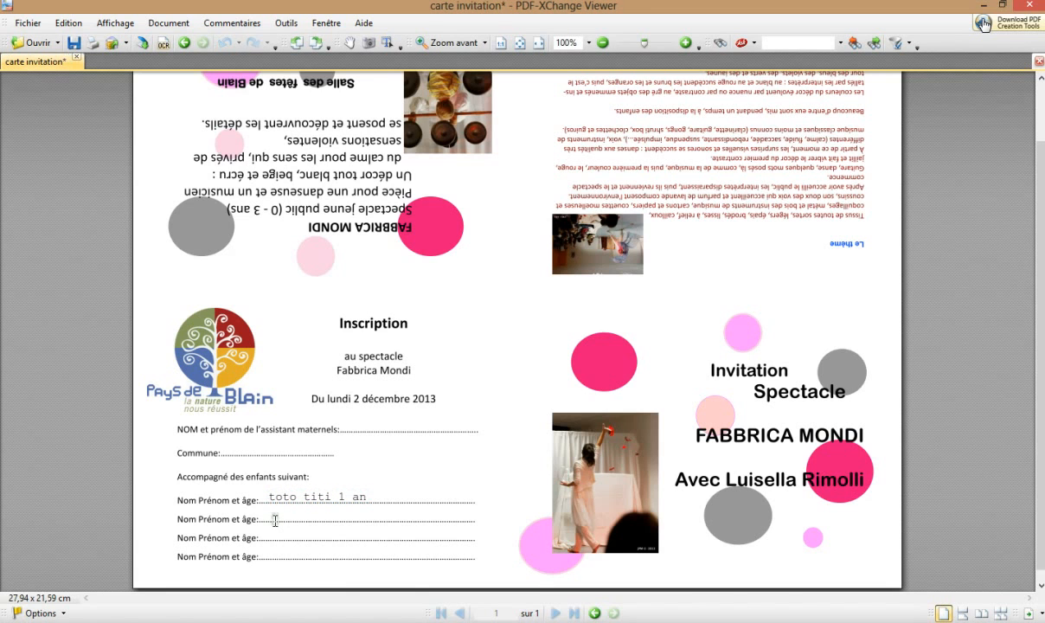
{"action": "key", "text": "Escape"}
Enter "blain" on the Commune line of the Inscription form with the Typewriter tool
{"action": "left_click", "coordinate": [235, 447]}
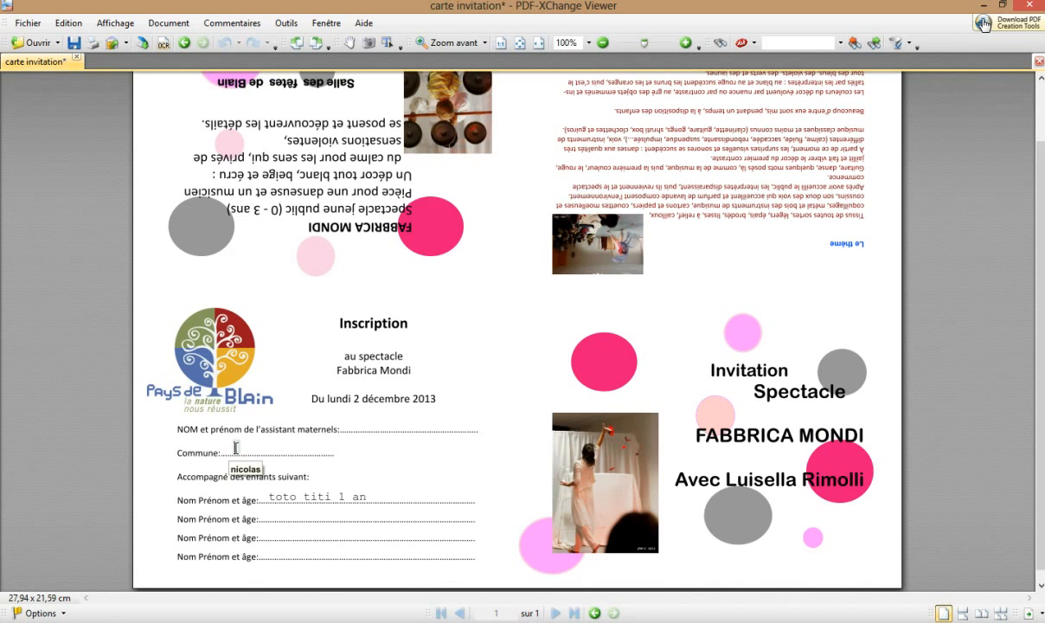
{"action": "type", "text": "blain"}
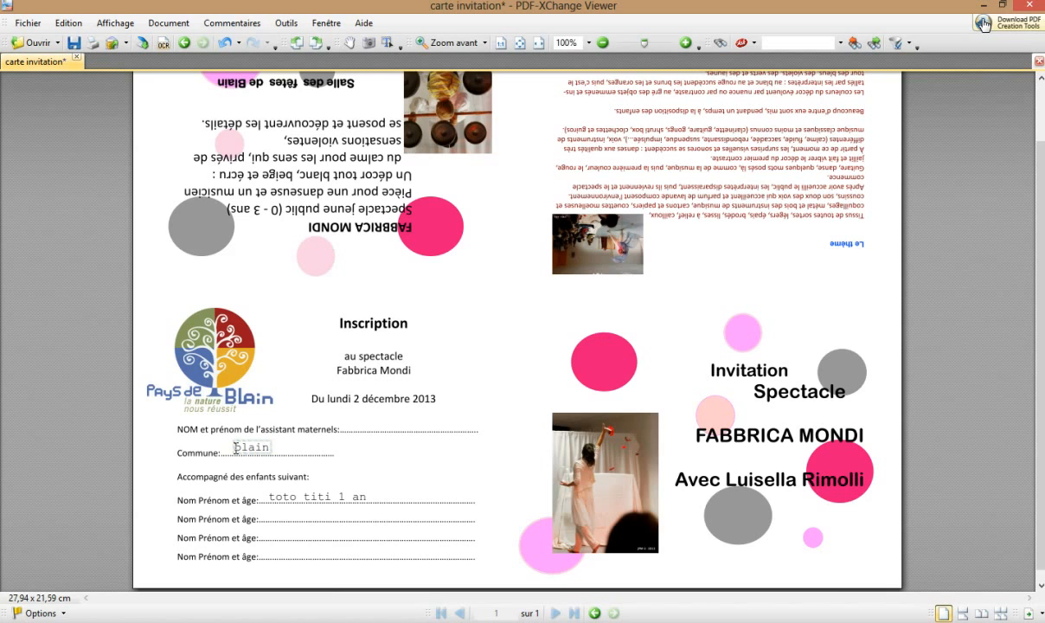
{"action": "left_click", "coordinate": [312, 511]}
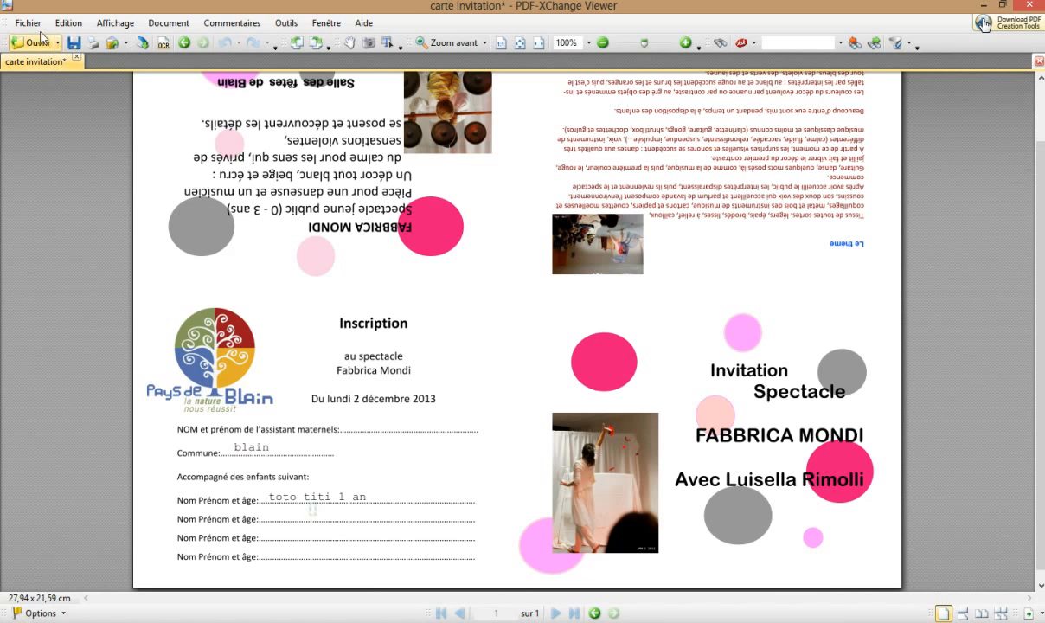
Save the filled-in form to the Bureau folder as a new file named carte invitation4.pdf
{"action": "left_click", "coordinate": [58, 43]}
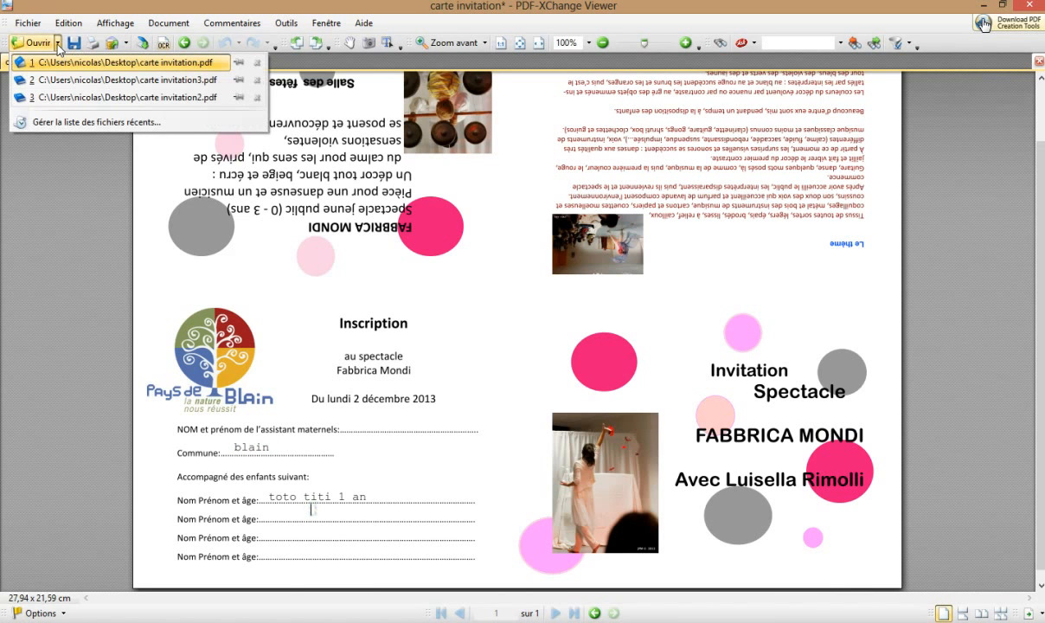
{"action": "left_click", "coordinate": [36, 29]}
{"action": "left_click", "coordinate": [36, 28]}
{"action": "left_click", "coordinate": [36, 28]}
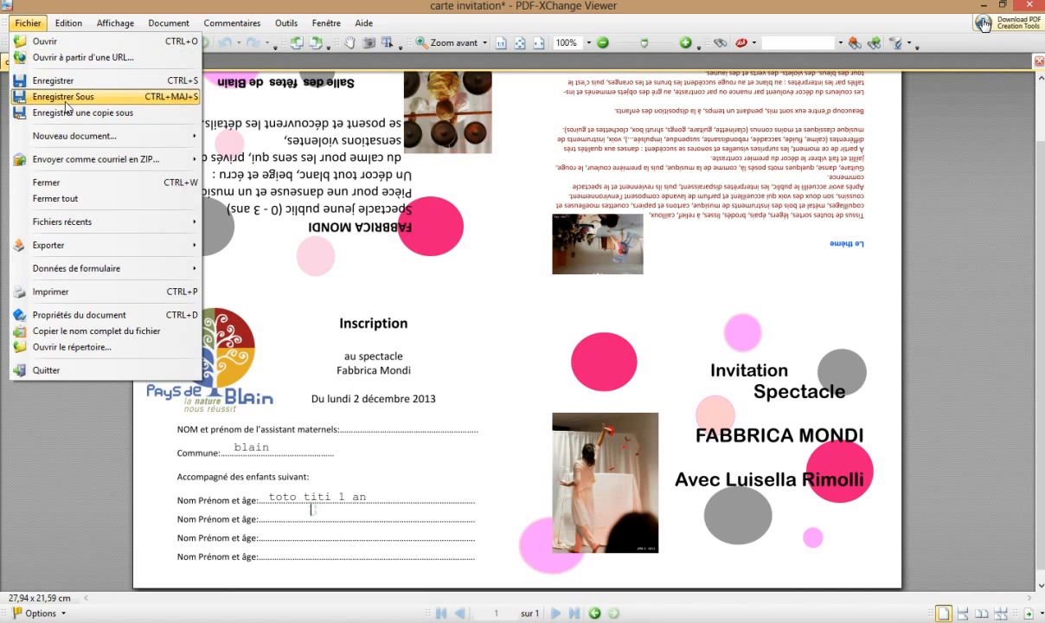
{"action": "left_click", "coordinate": [65, 102]}
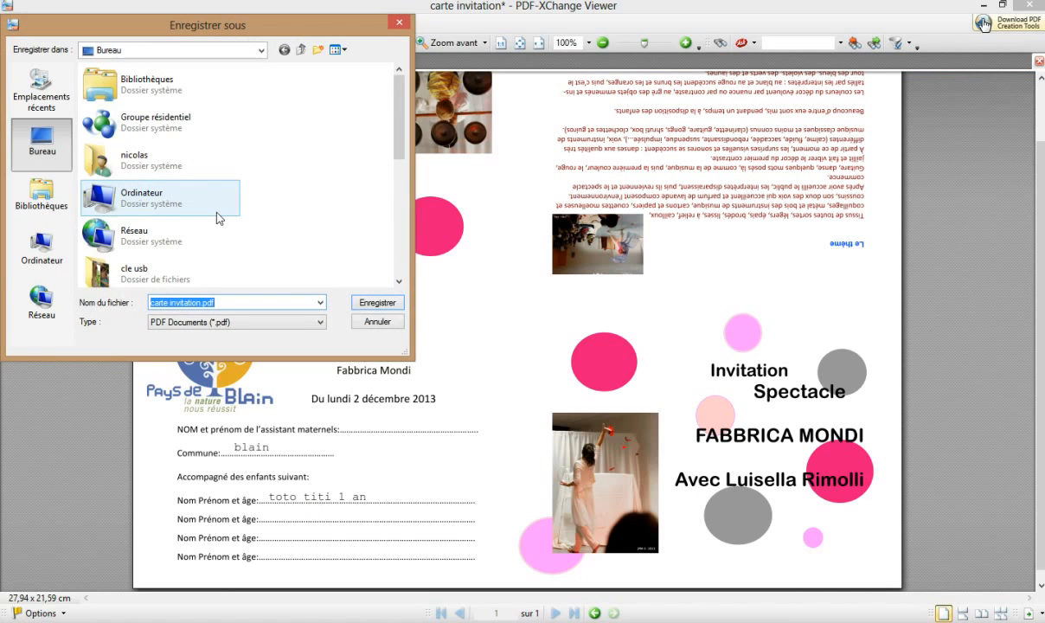
{"action": "left_click", "coordinate": [202, 303]}
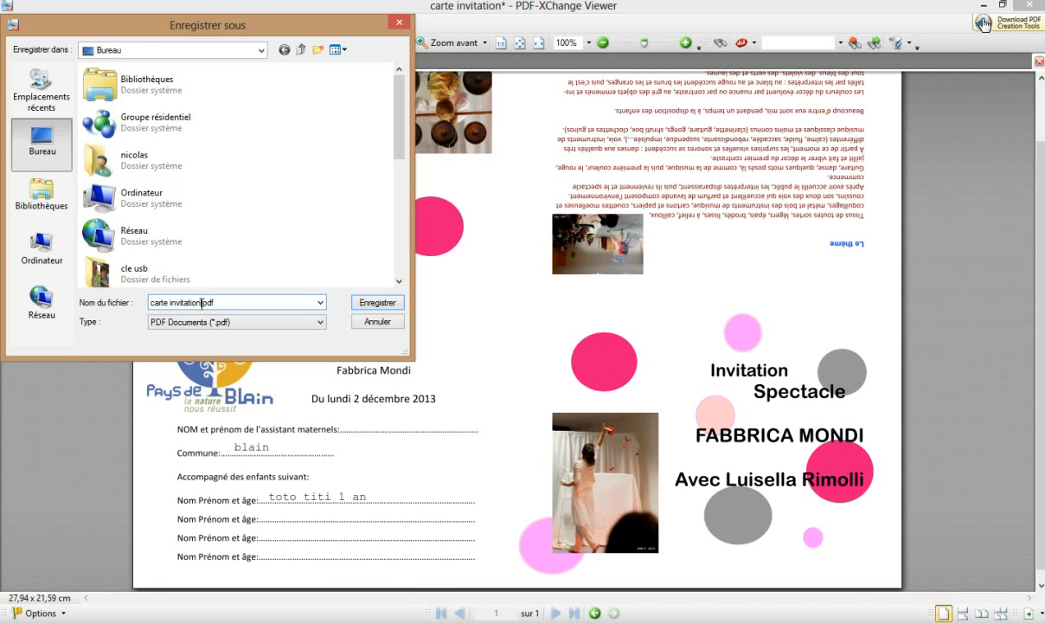
{"action": "type", "text": "4"}
{"action": "left_click", "coordinate": [358, 299]}
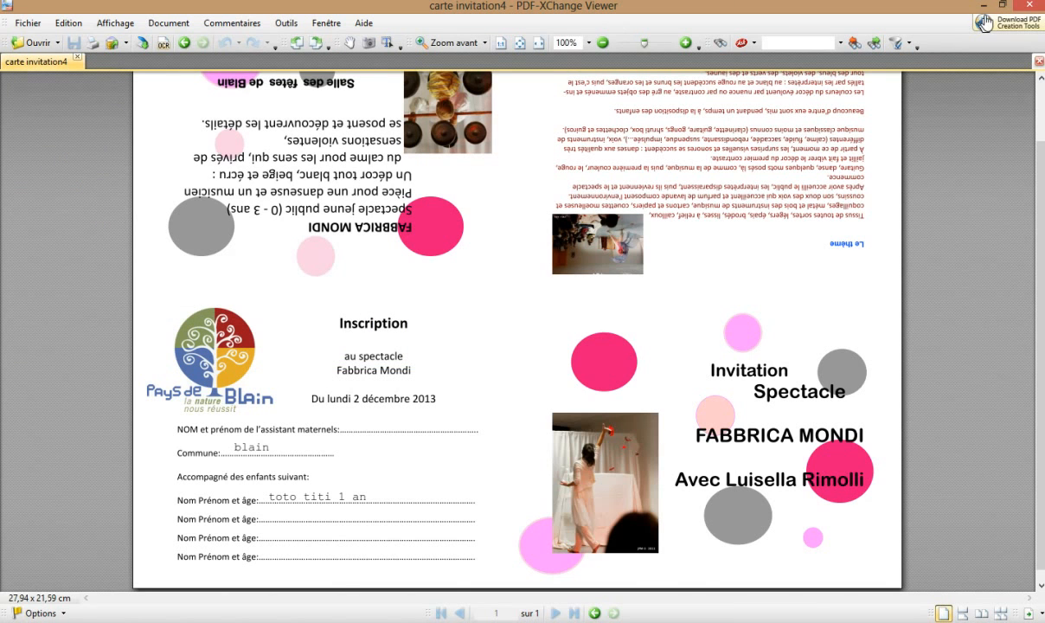
Minimize the PDF viewer and close the file explorer and web browser windows to get to the desktop
{"action": "left_click", "coordinate": [984, 5]}
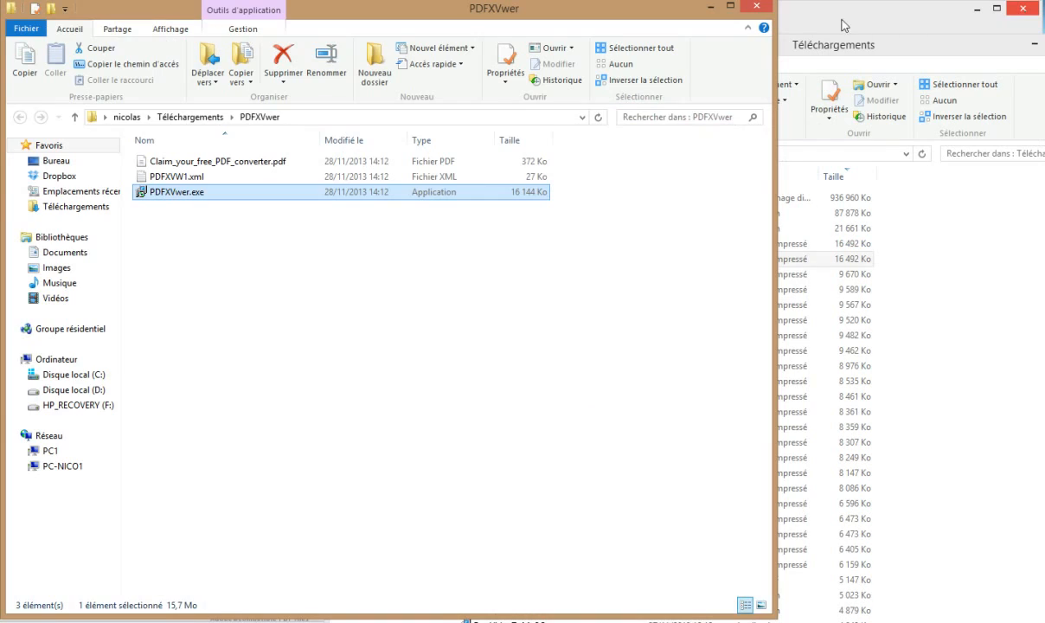
{"action": "left_click", "coordinate": [753, 5]}
{"action": "left_click", "coordinate": [1019, 14]}
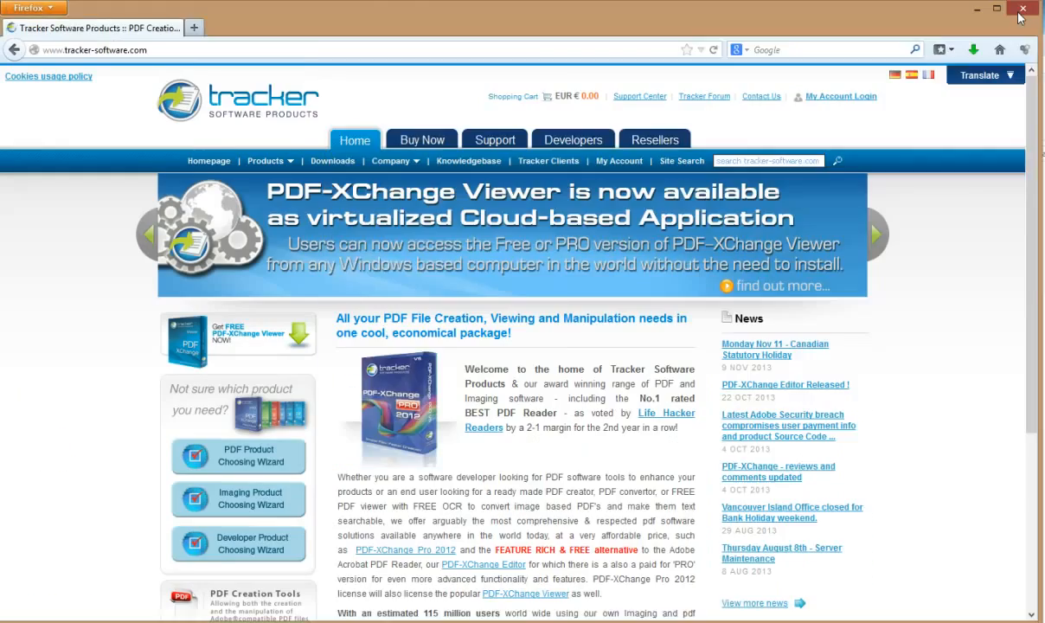
{"action": "left_click", "coordinate": [1021, 10]}
{"action": "left_click_drag", "start_coordinate": [931, 48], "coordinate": [738, 86]}
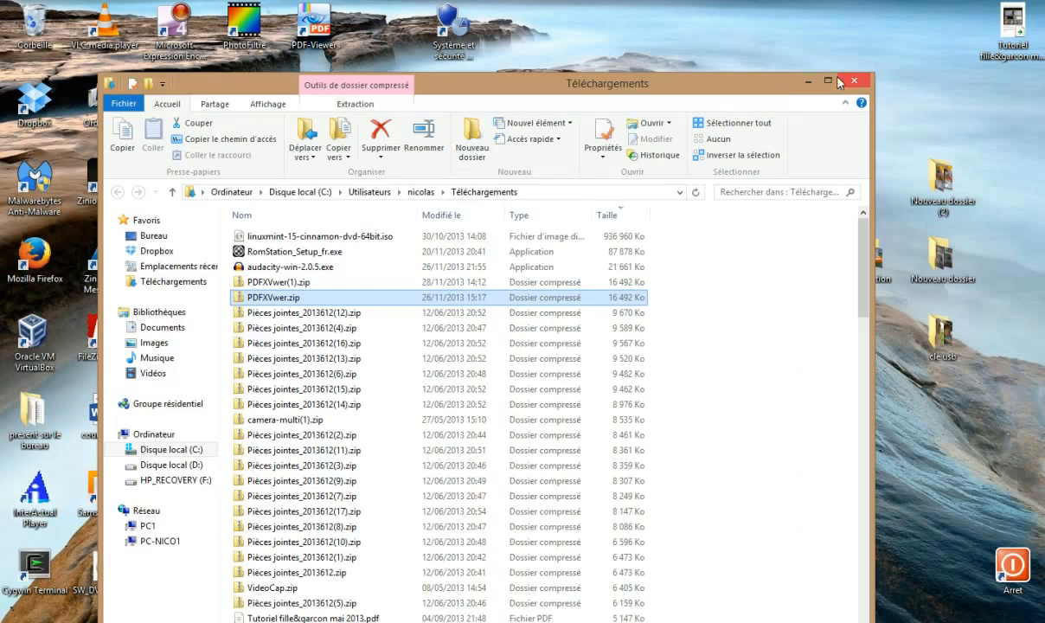
{"action": "left_click", "coordinate": [841, 82]}
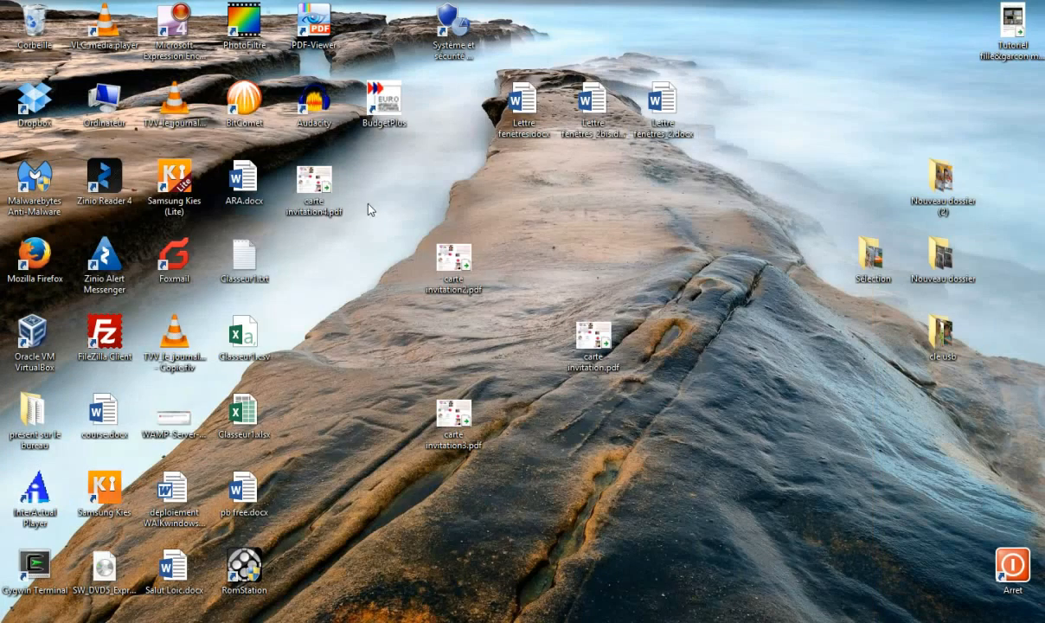
Open carte invitation4.pdf from the desktop with Lecteur and check the typed text on the Inscription form
{"action": "double_click", "coordinate": [314, 197]}
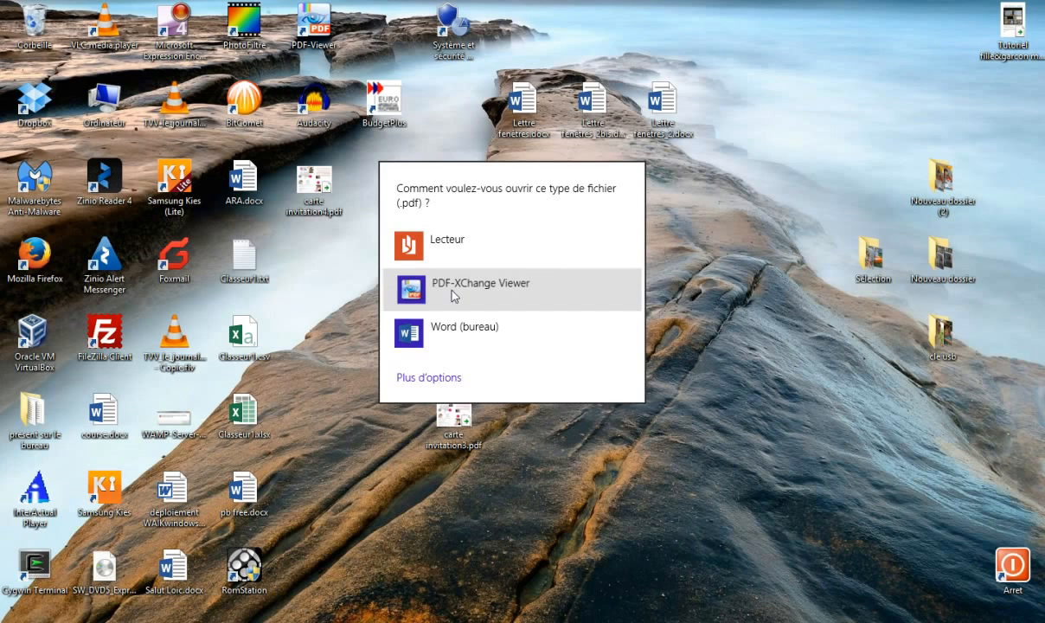
{"action": "left_click", "coordinate": [441, 247]}
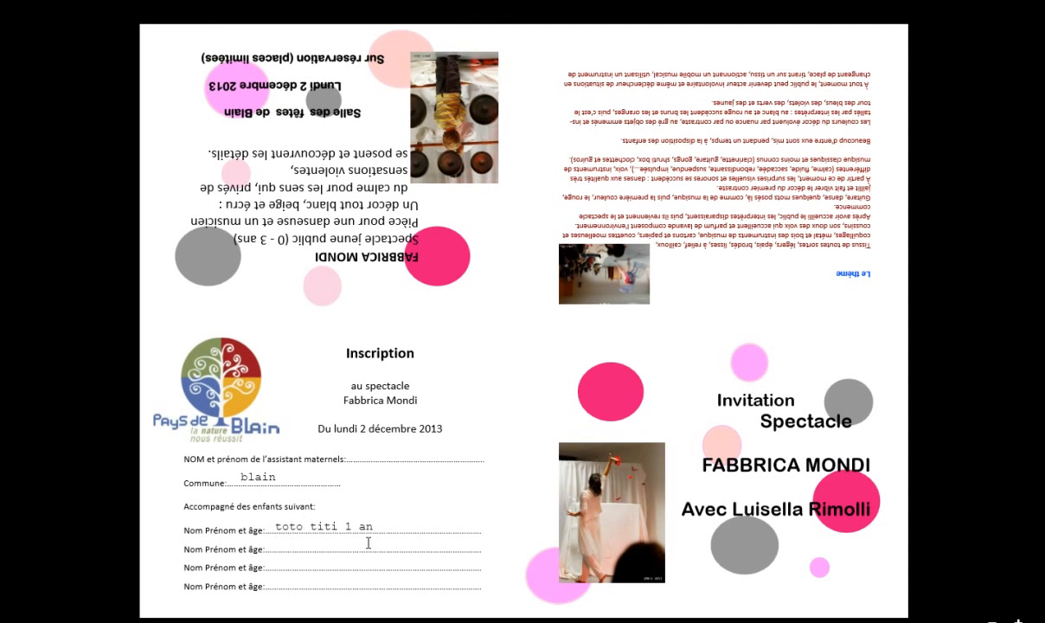
{"action": "mouse_move", "coordinate": [273, 530]}
{"action": "left_mouse_down"}
{"action": "mouse_move", "coordinate": [381, 544]}
{"action": "mouse_move", "coordinate": [380, 527]}
{"action": "mouse_move", "coordinate": [282, 526]}
{"action": "left_mouse_up"}
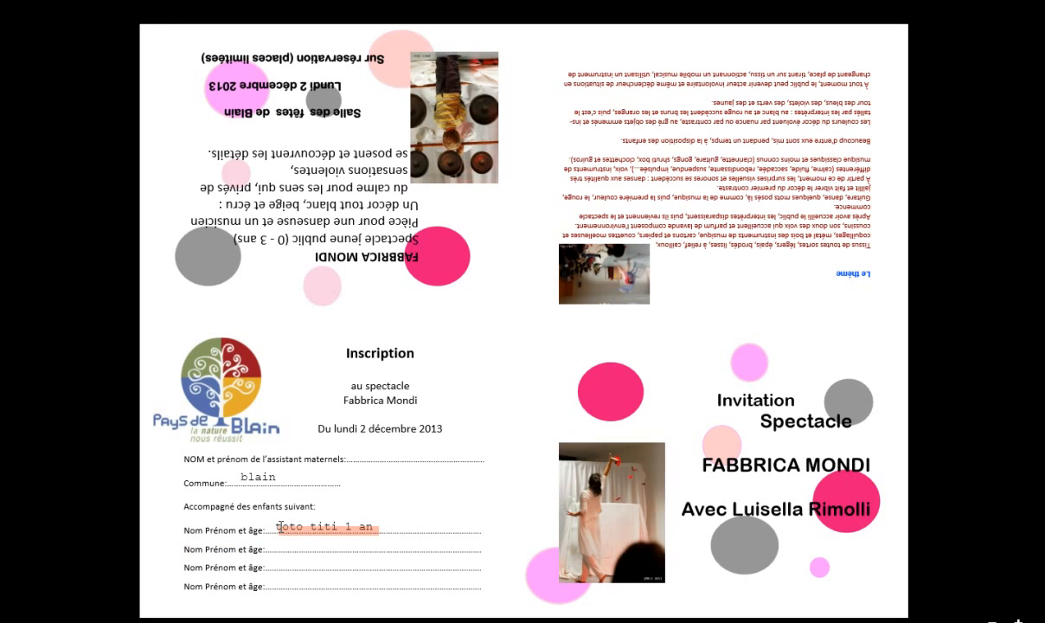
{"action": "left_click", "coordinate": [240, 254]}
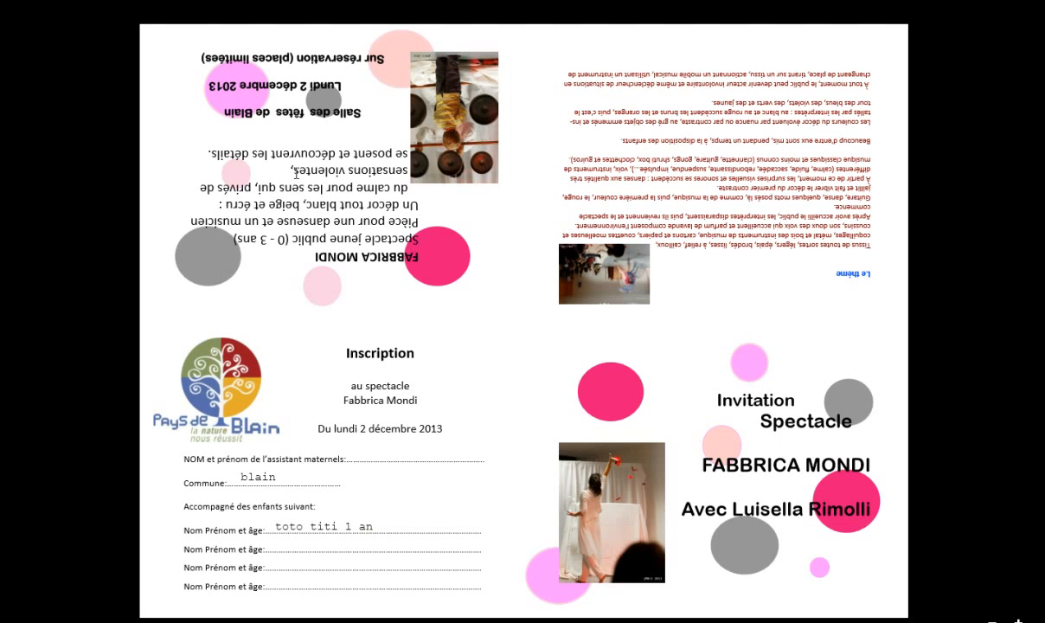